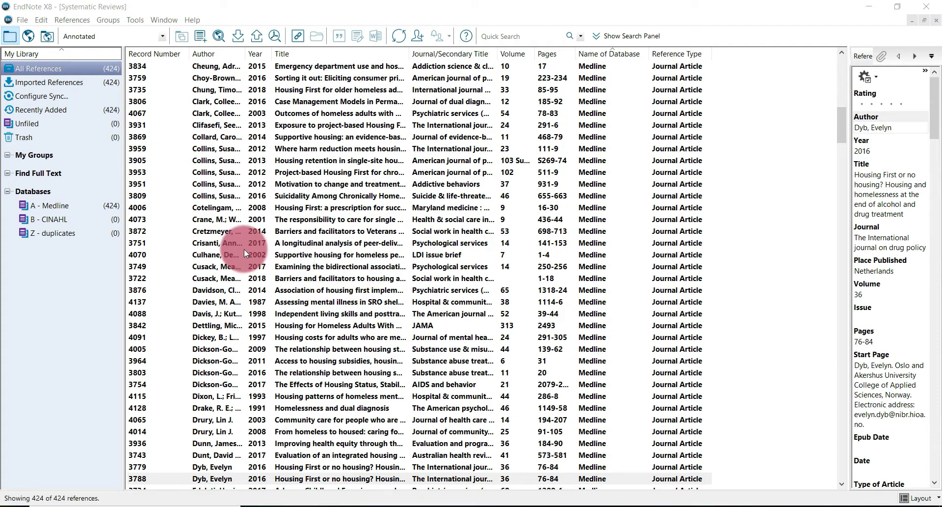
# Find duplicates within the A - Medline group and cancel the side-by-side comparison to work from the list of duplicates
pyautogui.click(98, 206)
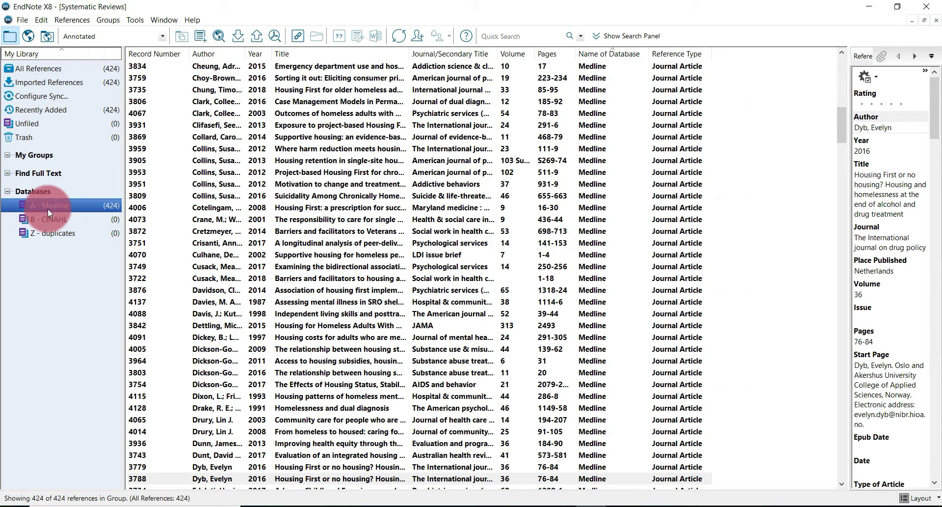
pyautogui.click(67, 20)
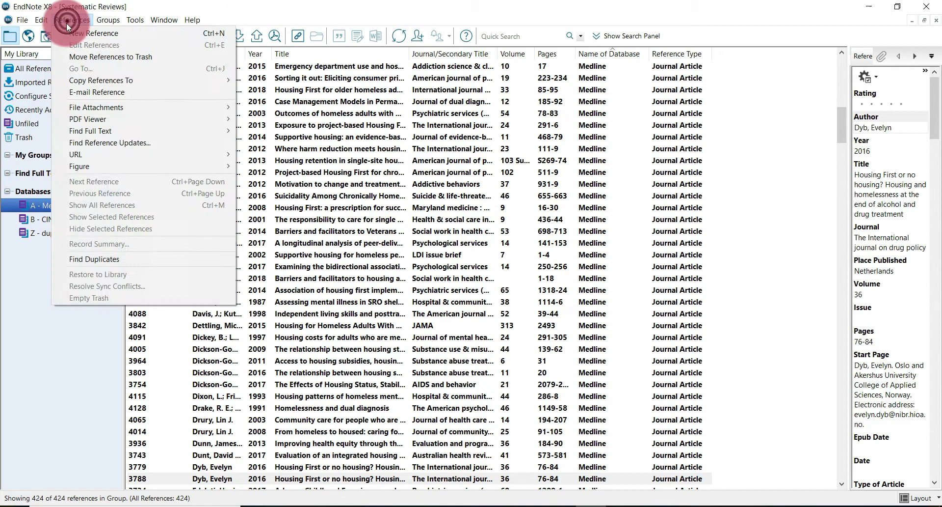
pyautogui.click(92, 259)
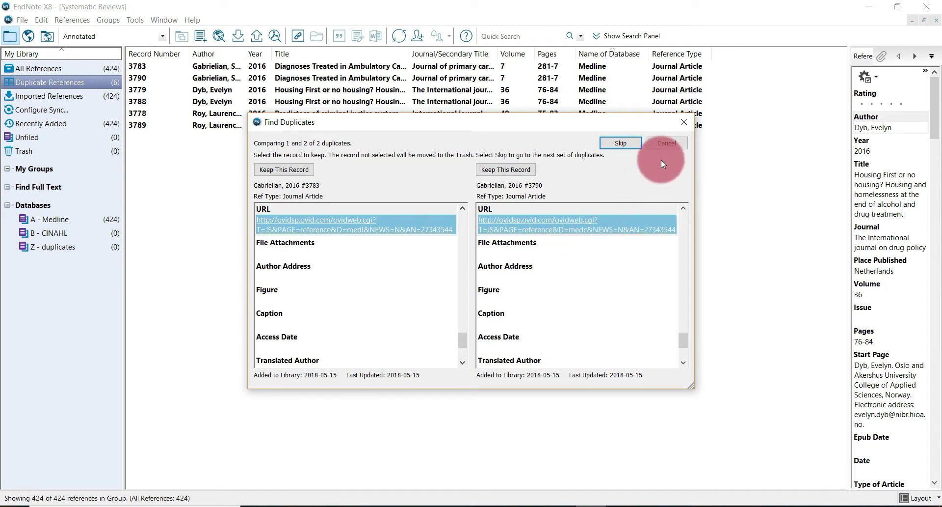
pyautogui.click(664, 144)
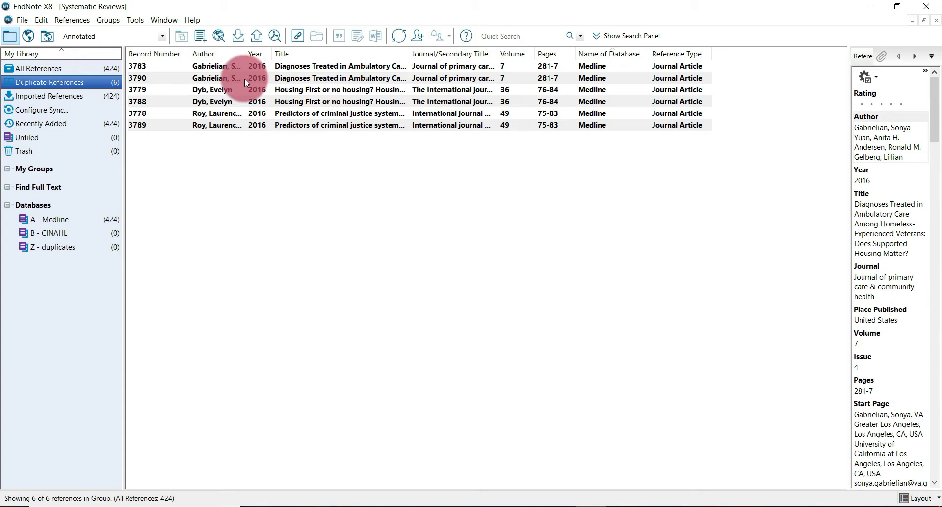
# Add the second record of each duplicate pair (3790, 3788 and 3789) to the Z - duplicates group
pyautogui.keyDown('ctrl'); pyautogui.click(245, 78); pyautogui.keyUp('ctrl')
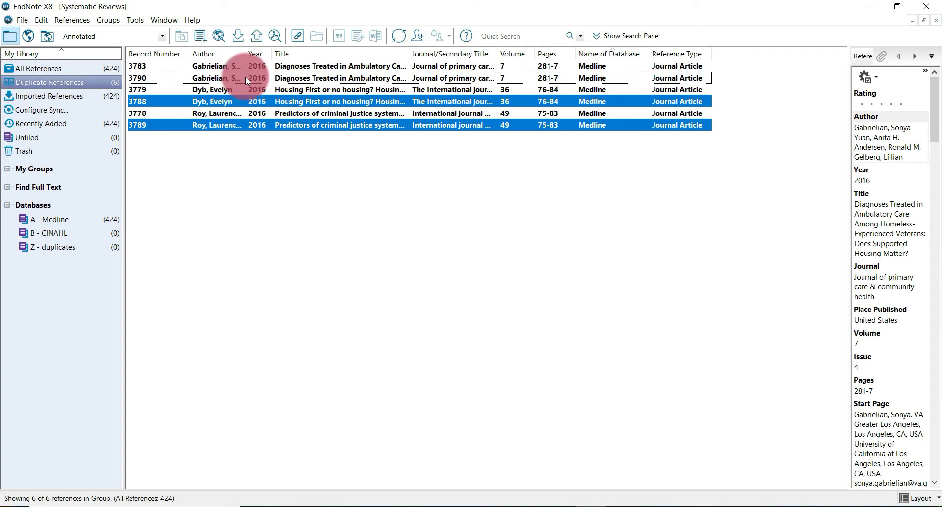
pyautogui.keyDown('ctrl'); pyautogui.click(245, 78); pyautogui.keyUp('ctrl')
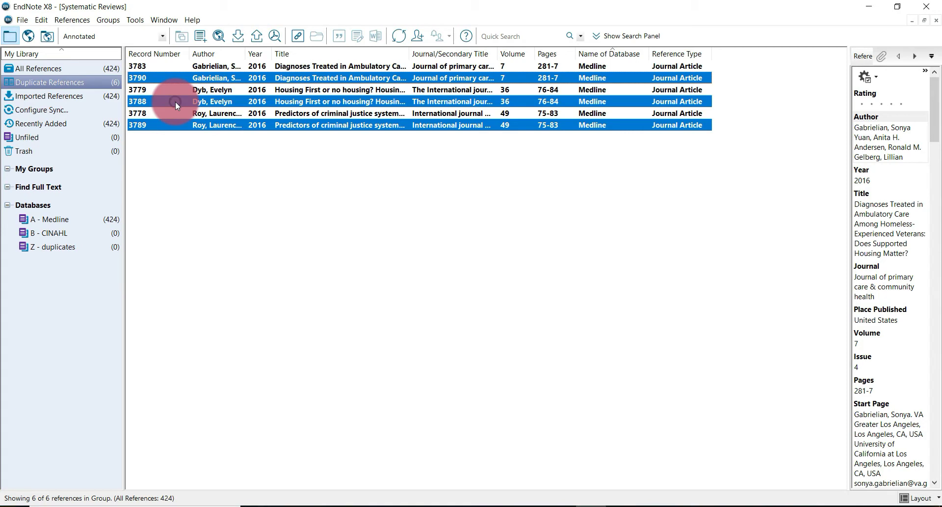
pyautogui.moveTo(144, 160); pyautogui.dragTo(107, 247)
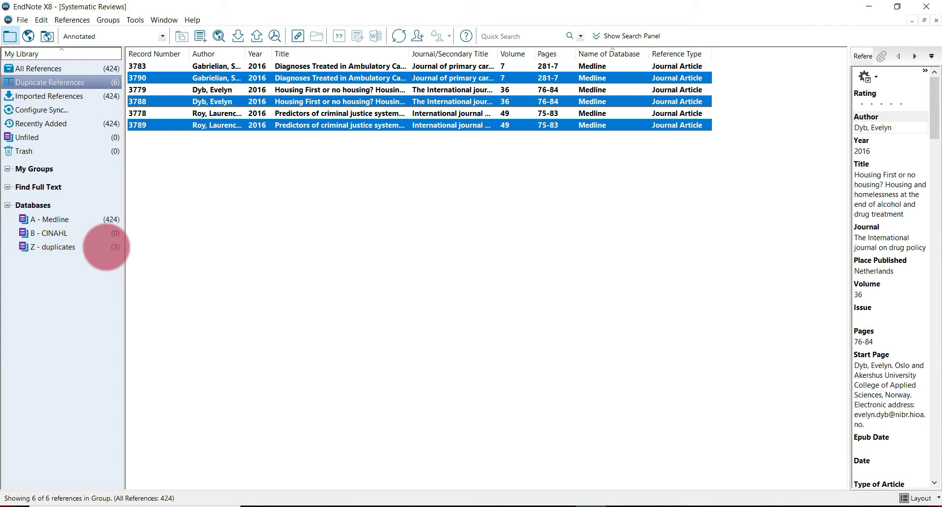
pyautogui.moveTo(106, 247); pyautogui.dragTo(88, 122)
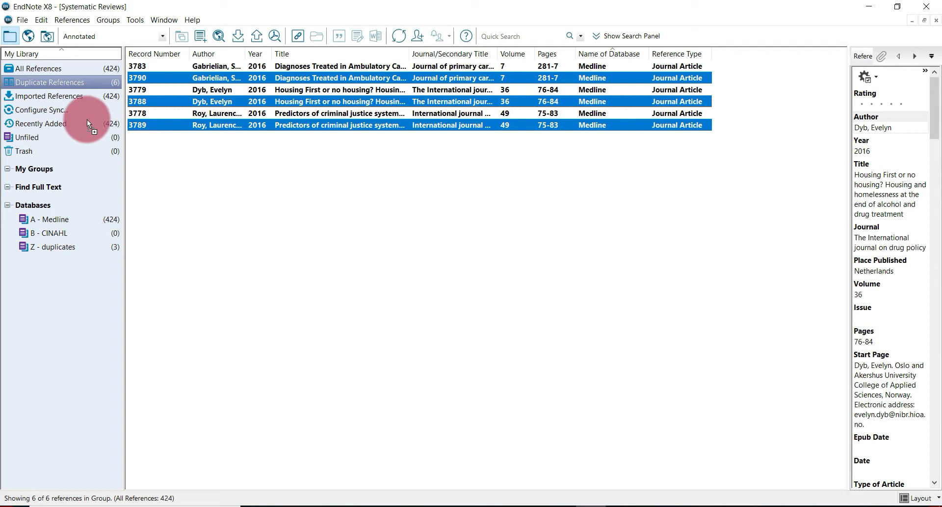
# Delete the temporary Duplicate References group
pyautogui.moveTo(85, 85); pyautogui.dragTo(85, 86)
pyautogui.rightClick(85, 86)
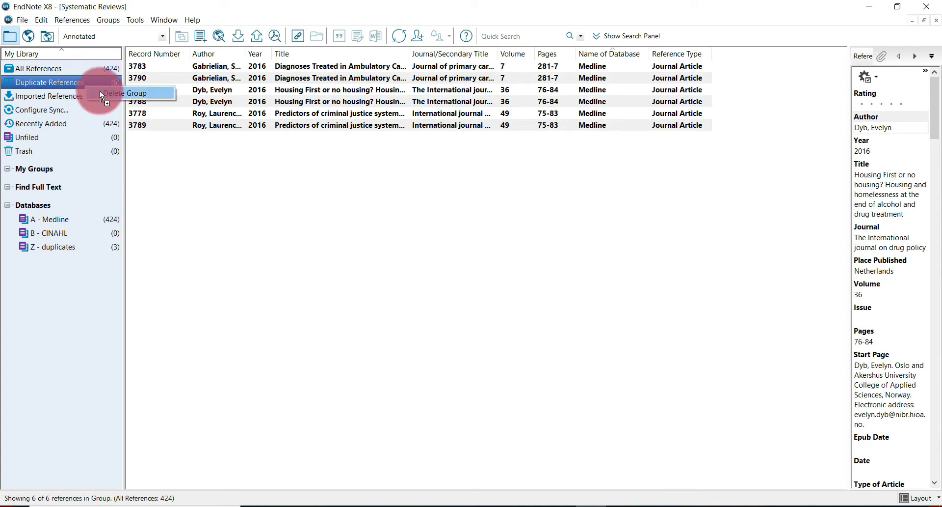
pyautogui.click(99, 91)
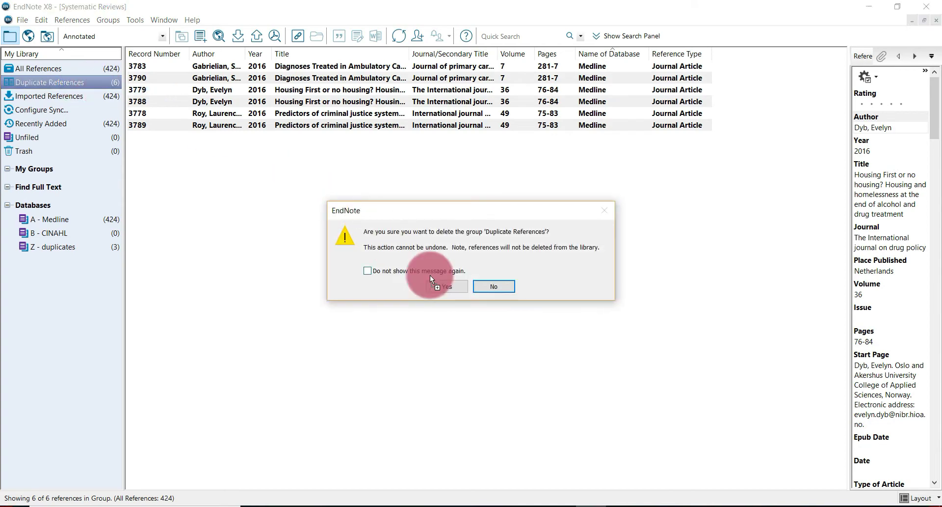
pyautogui.click(448, 284)
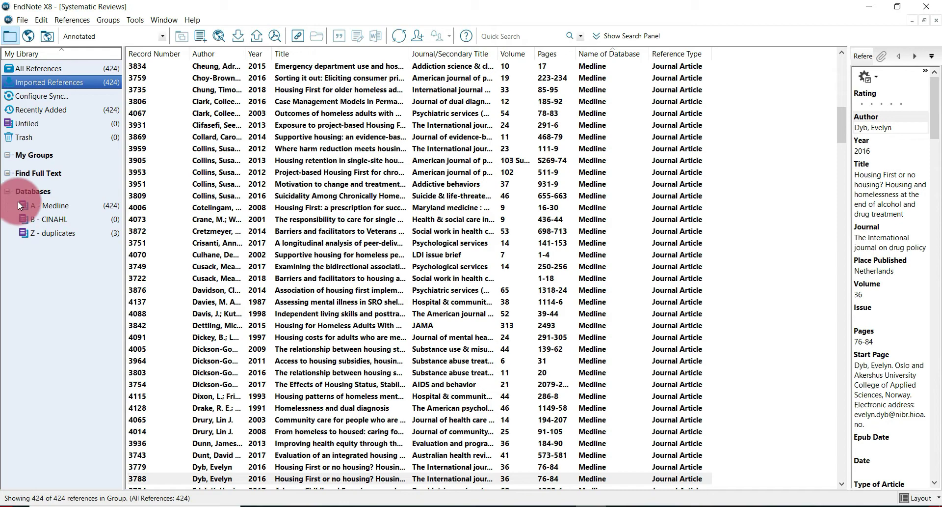
# Sort the A - Medline references by title and scan the list to its end for missed duplicates
pyautogui.click(44, 205)
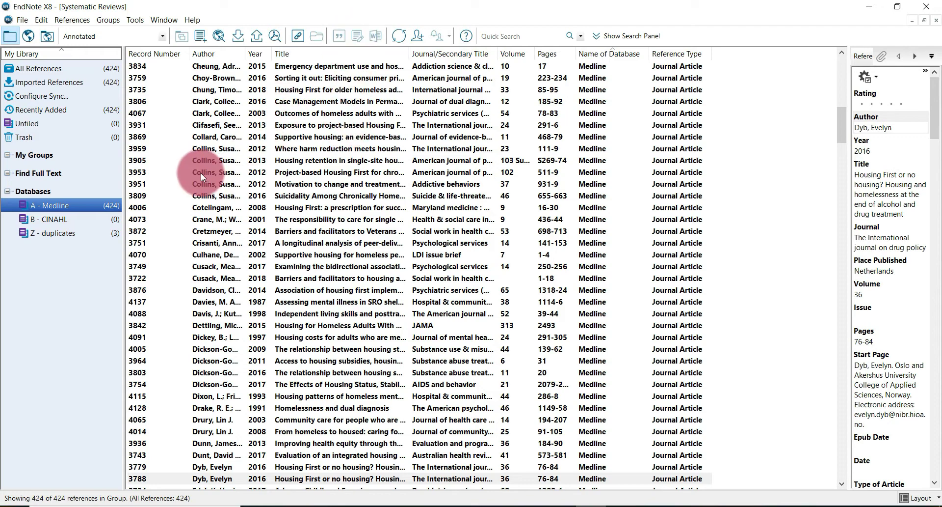
pyautogui.click(303, 54)
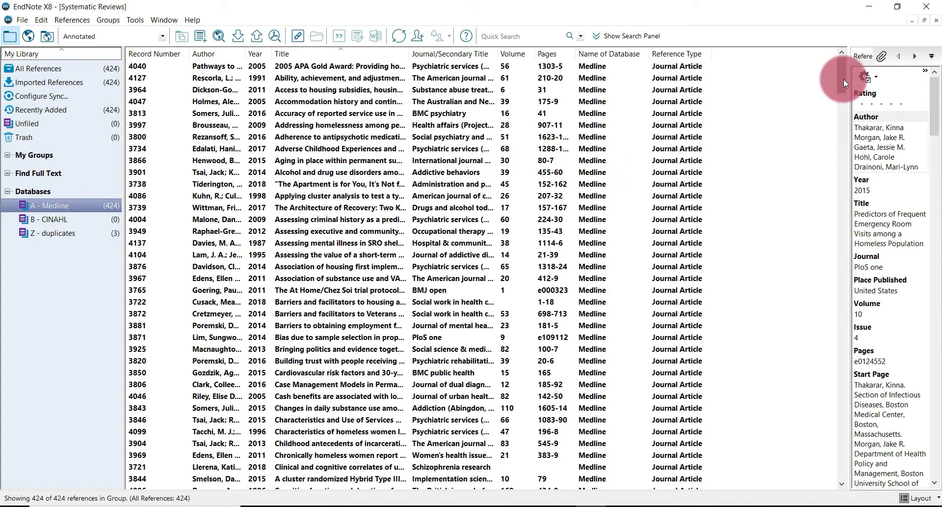
pyautogui.moveTo(843, 81); pyautogui.dragTo(841, 485)
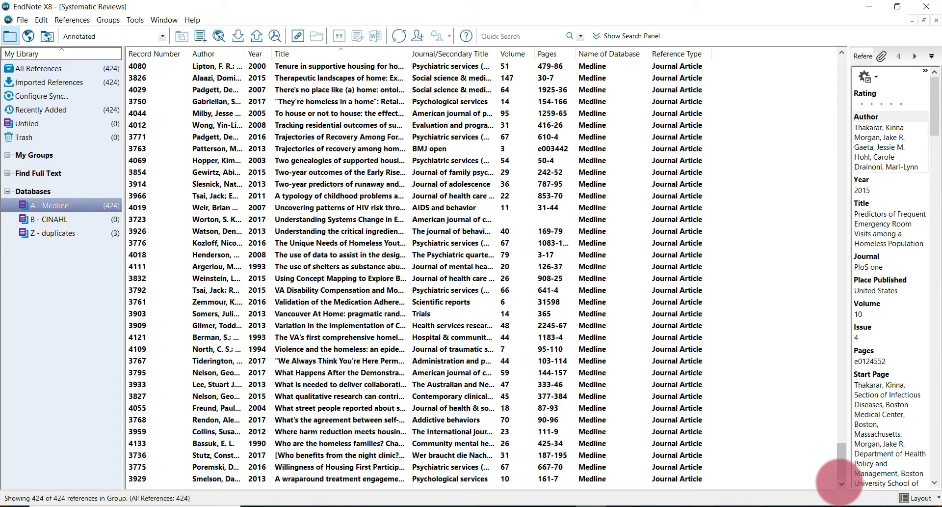
pyautogui.click(285, 254)
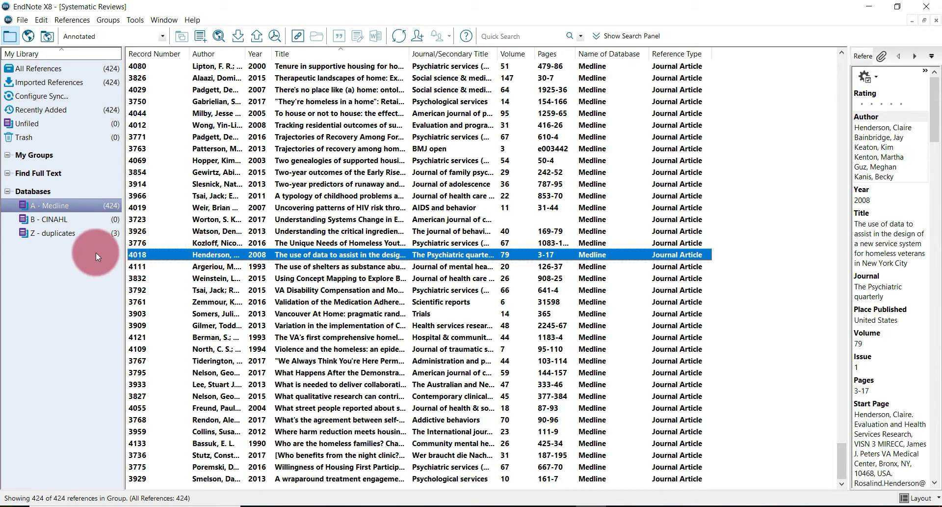
# Copy all references in the Z - duplicates group to the Systematic Review Duplicates.enl library
pyautogui.click(91, 236)
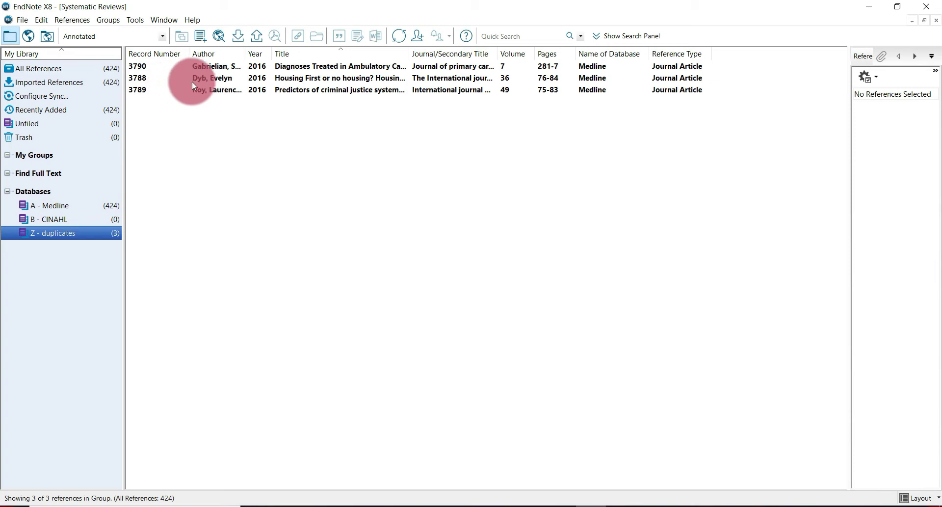
pyautogui.click(192, 79)
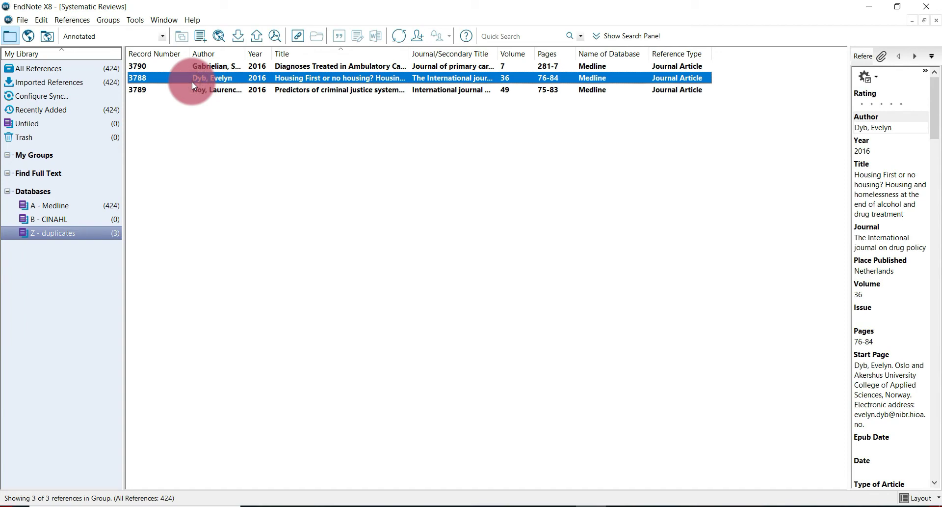
pyautogui.hotkey('ctrl', 'a')
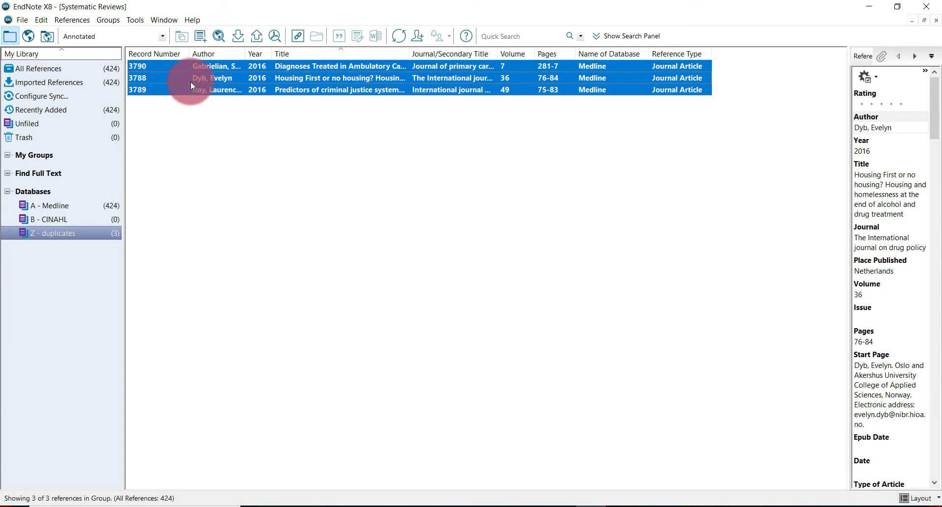
pyautogui.rightClick(192, 86)
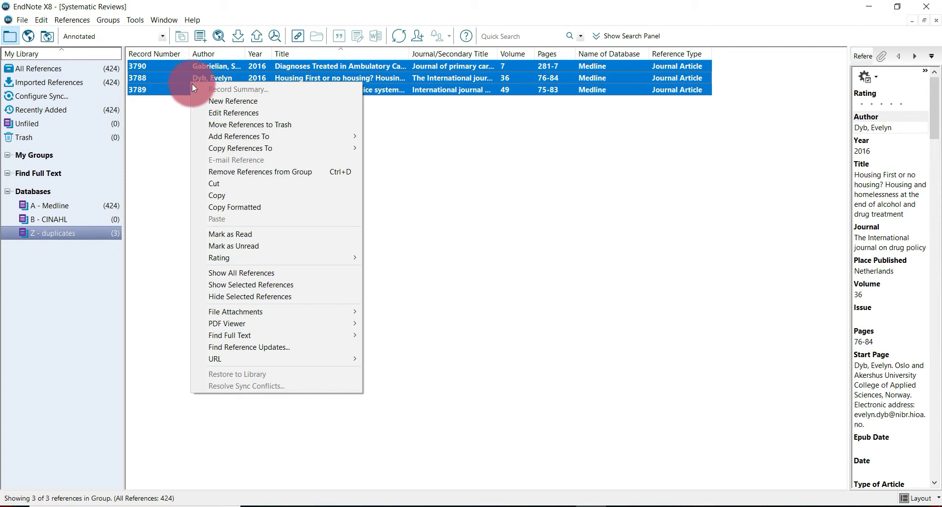
pyautogui.moveTo(223, 147)
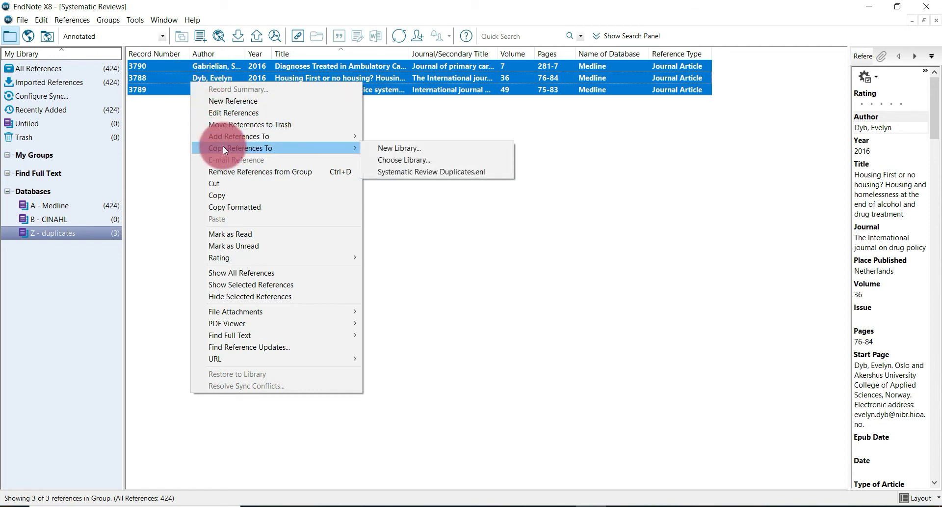
pyautogui.click(411, 172)
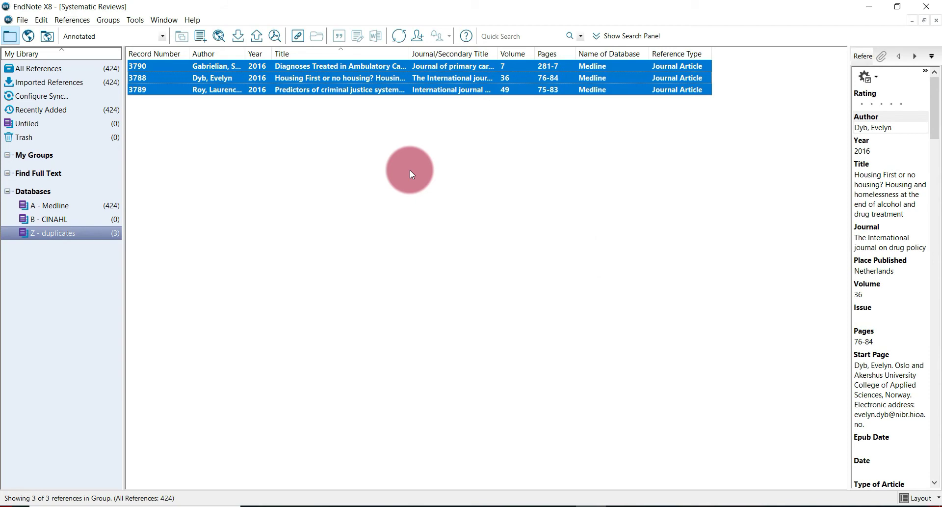
pyautogui.click(311, 156)
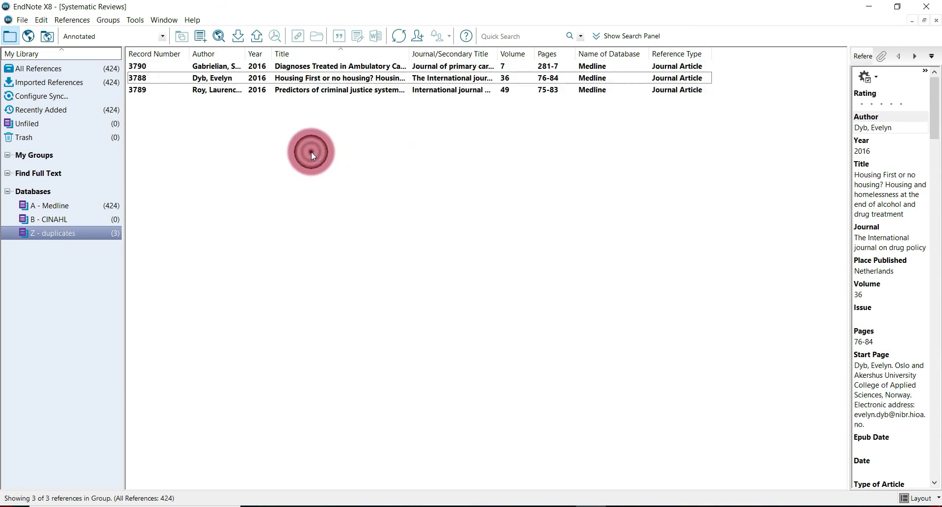
# Open the Systematic Review Duplicates library and add all copied references to the A - Medline Int. Dupes group
pyautogui.click(21, 20)
pyautogui.moveTo(48, 68)
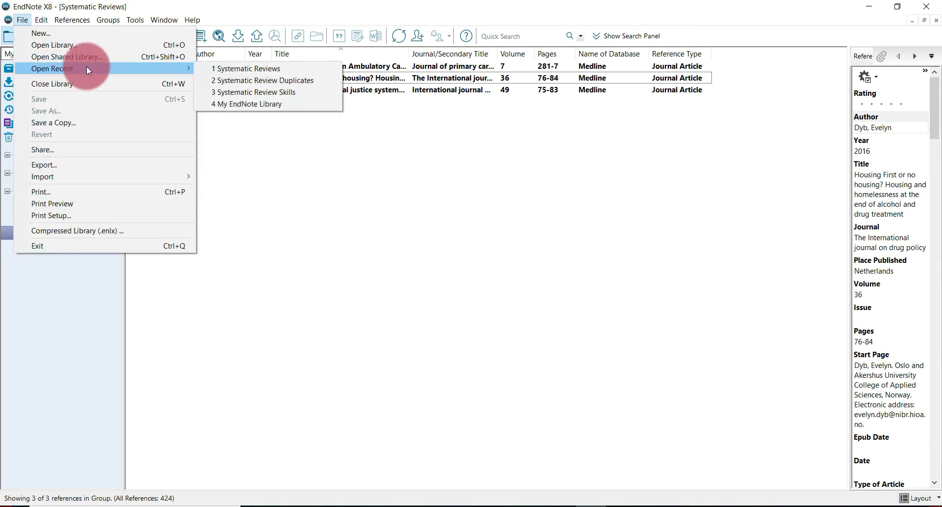
pyautogui.click(229, 81)
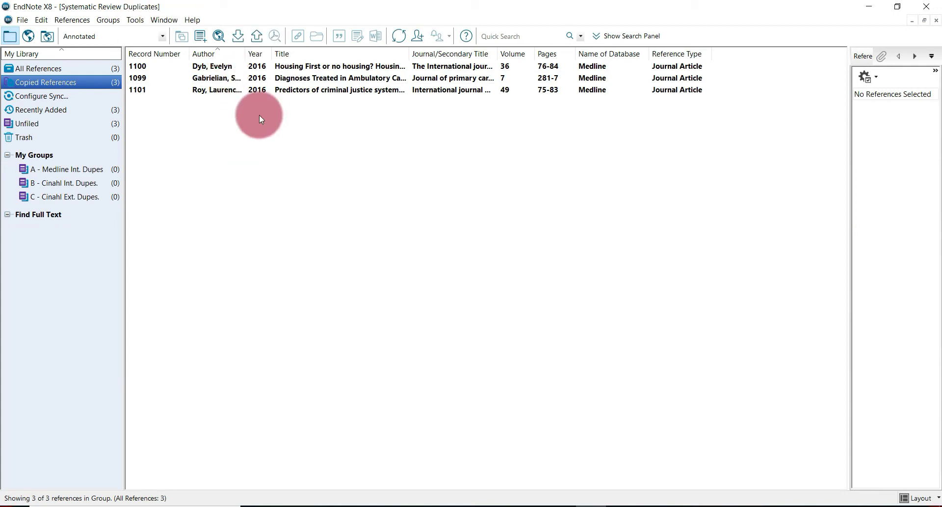
pyautogui.click(282, 79)
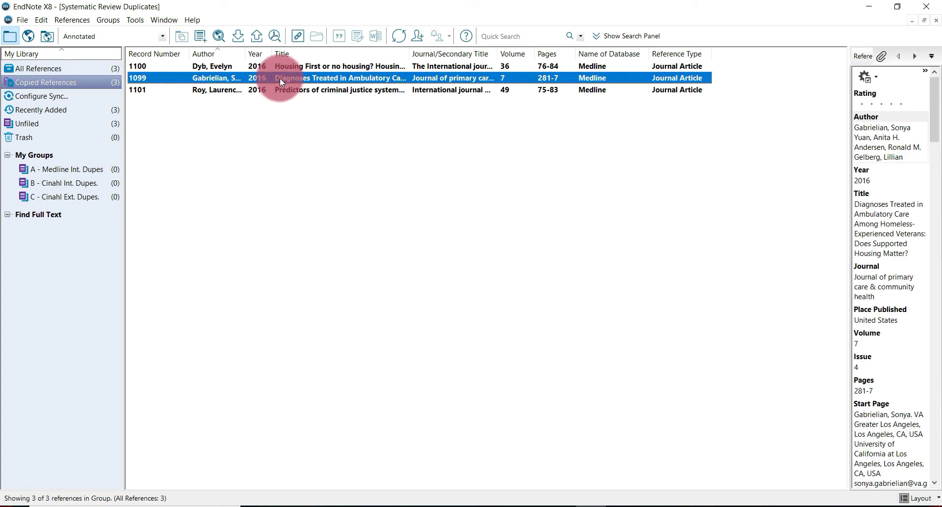
pyautogui.hotkey('ctrl', 'a')
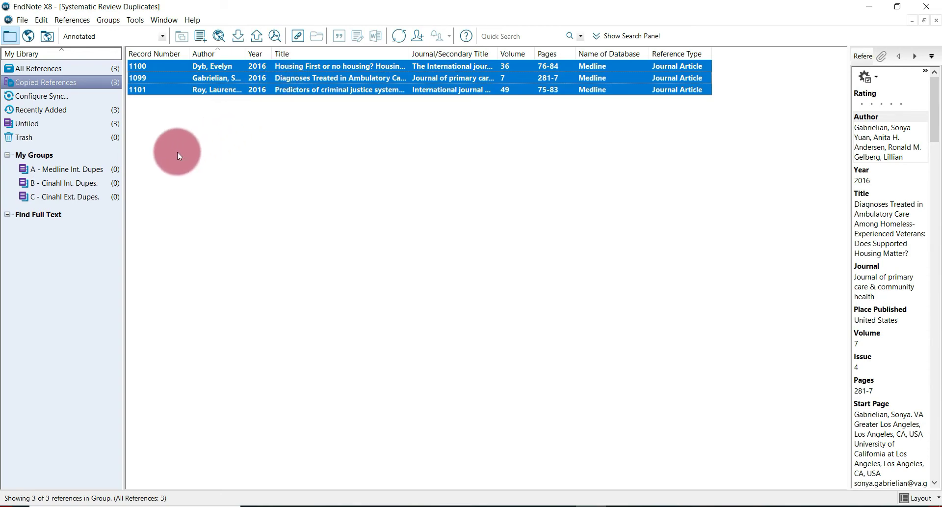
pyautogui.moveTo(177, 151); pyautogui.dragTo(103, 168)
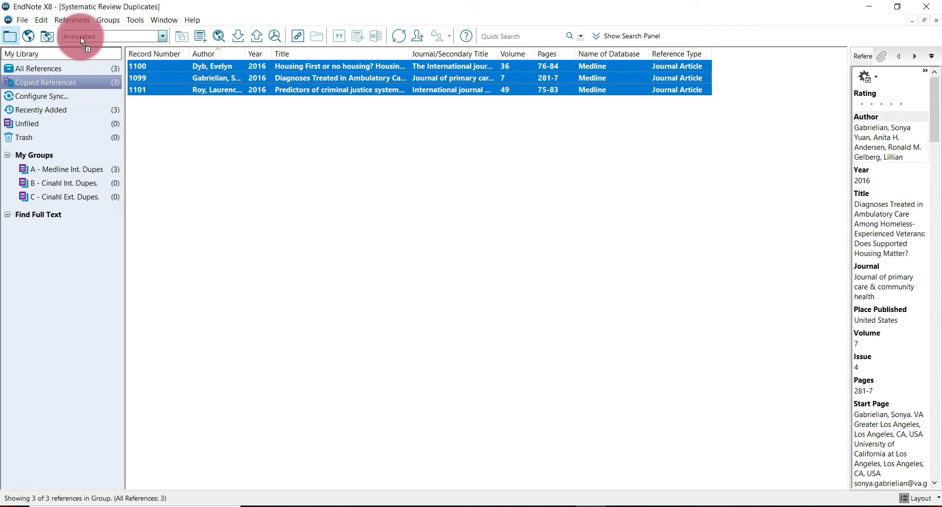
# Return to the Systematic Reviews library and move all references in Z - duplicates to the Trash
pyautogui.click(25, 18)
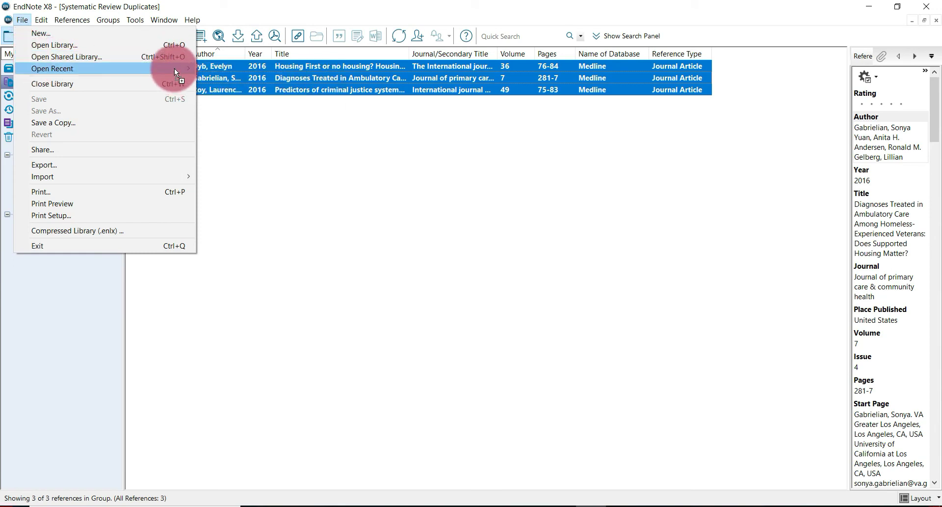
pyautogui.moveTo(177, 68)
pyautogui.click(215, 67)
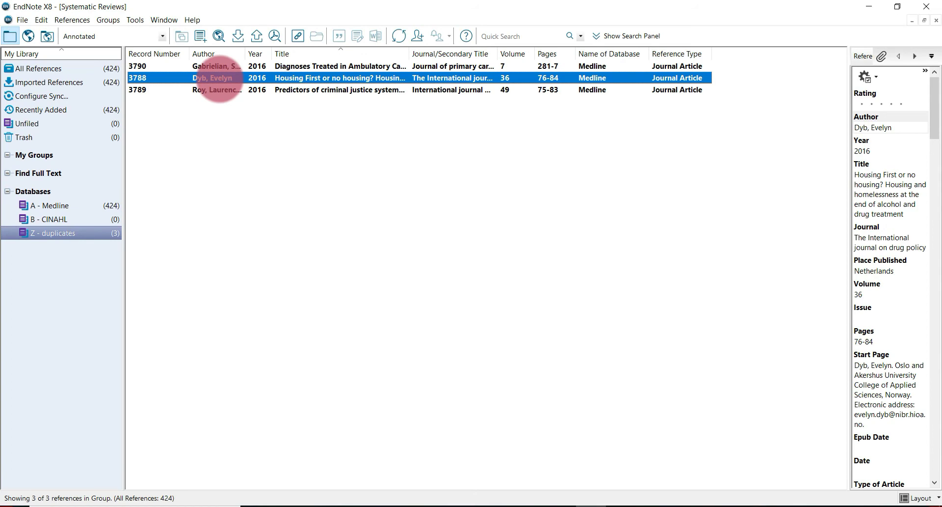
pyautogui.hotkey('ctrl', 'a')
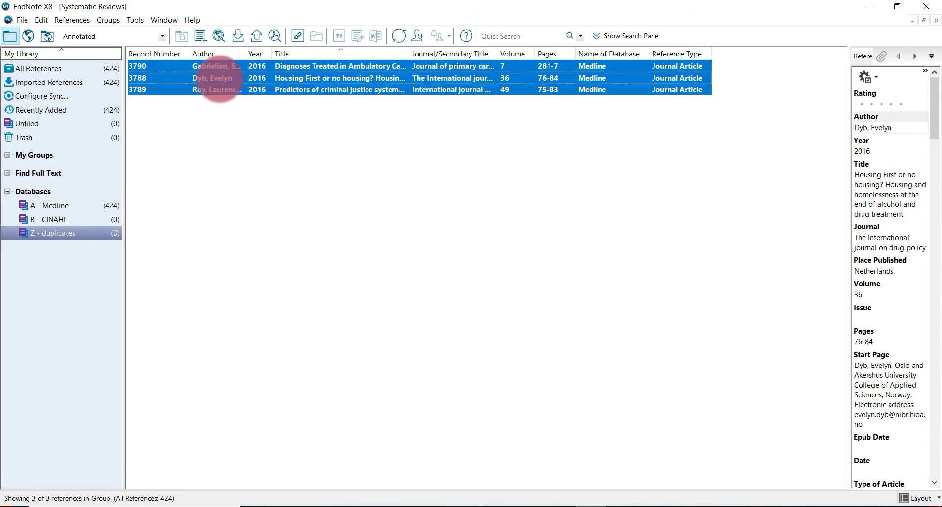
pyautogui.moveTo(219, 79); pyautogui.dragTo(106, 134)
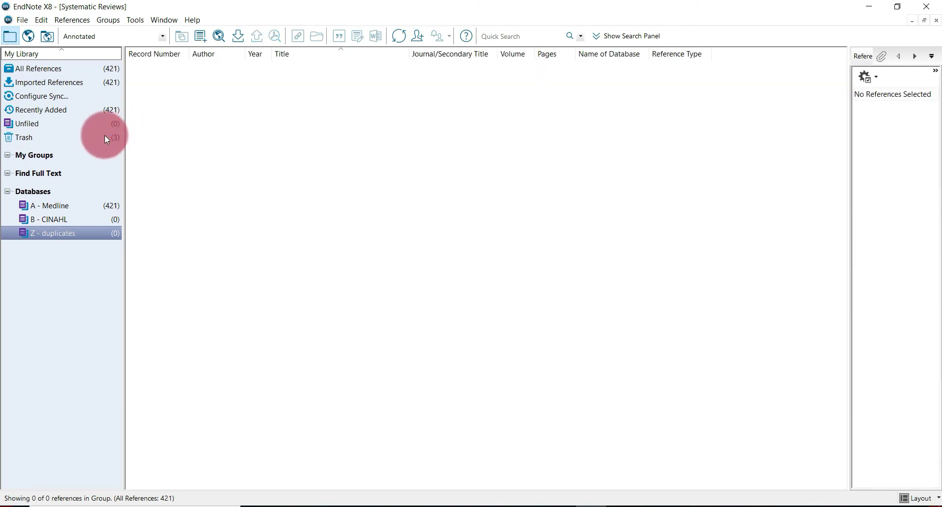
# Permanently empty the Trash of the Systematic Reviews library
pyautogui.rightClick(93, 138)
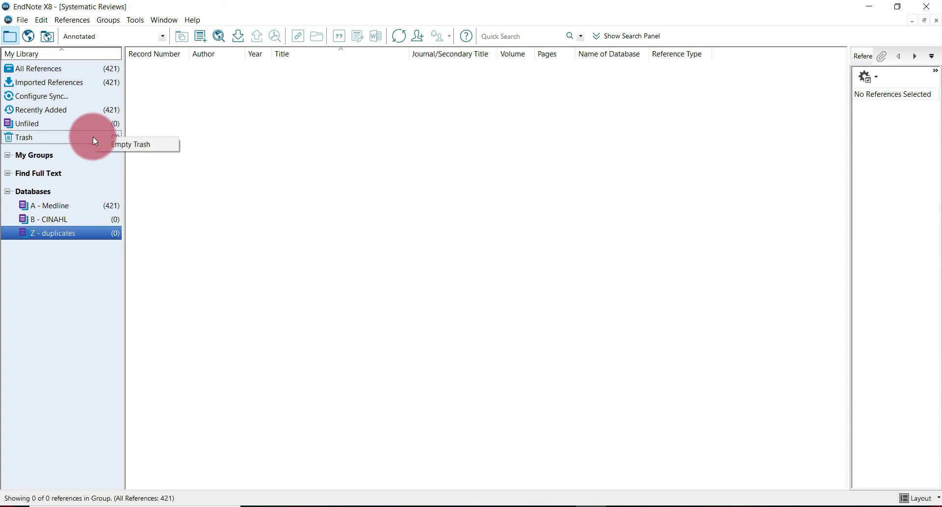
pyautogui.click(110, 141)
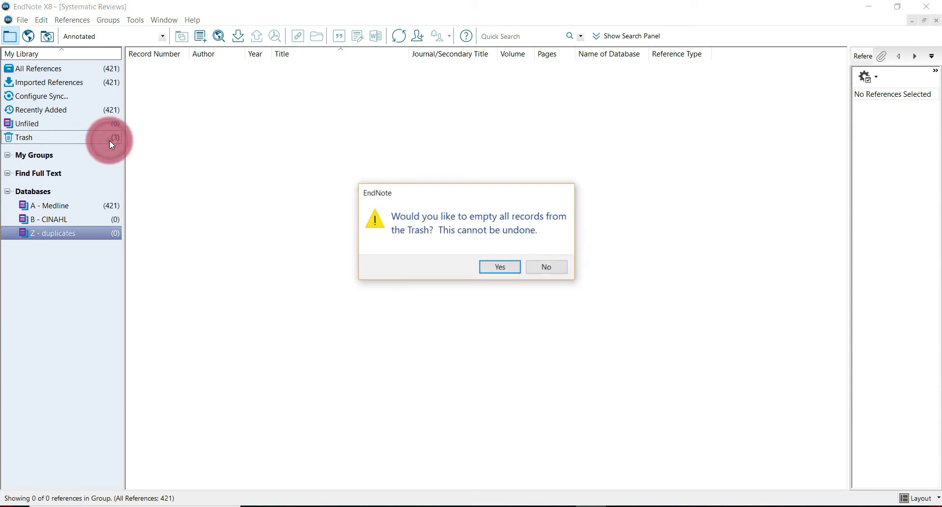
pyautogui.click(498, 270)
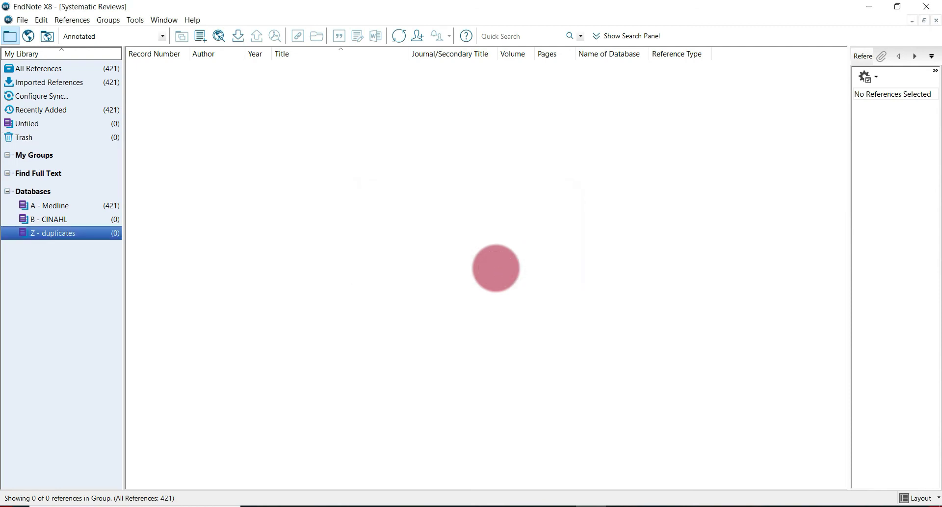